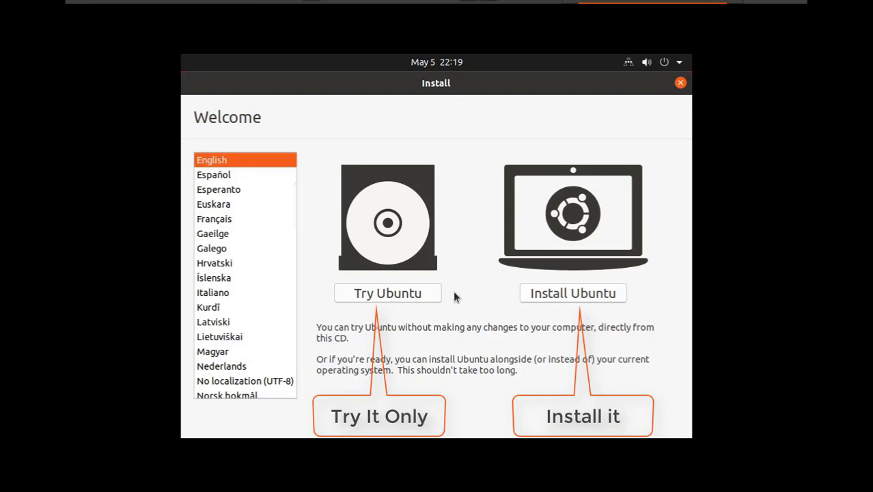
- Start Install Ubuntu, keeping the English (US) keyboard layout and Normal installation
left_click(564, 294)
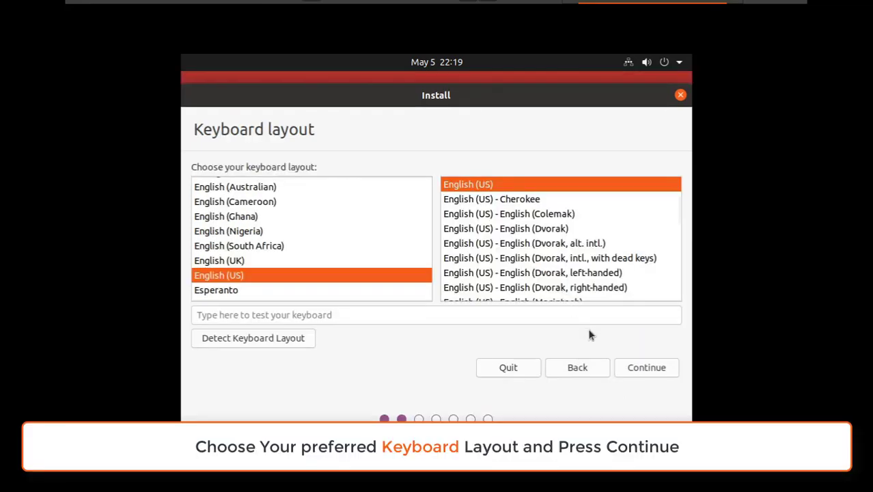
left_click(667, 371)
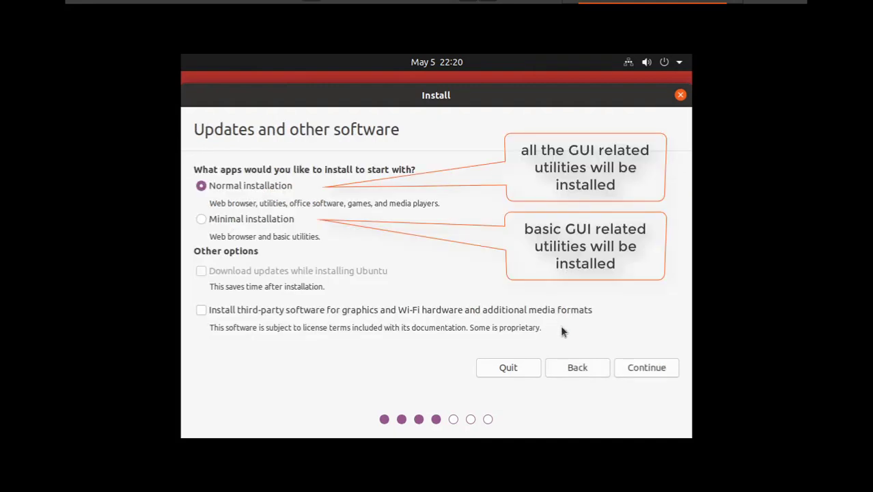
left_click(650, 369)
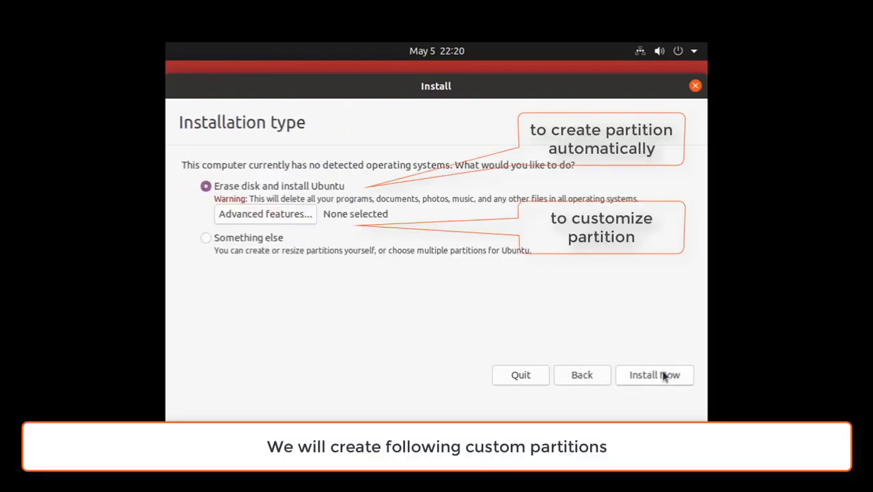
- Choose Something else, create a new empty partition table on /dev/sda, and add a partition in its free space
left_click(206, 238)
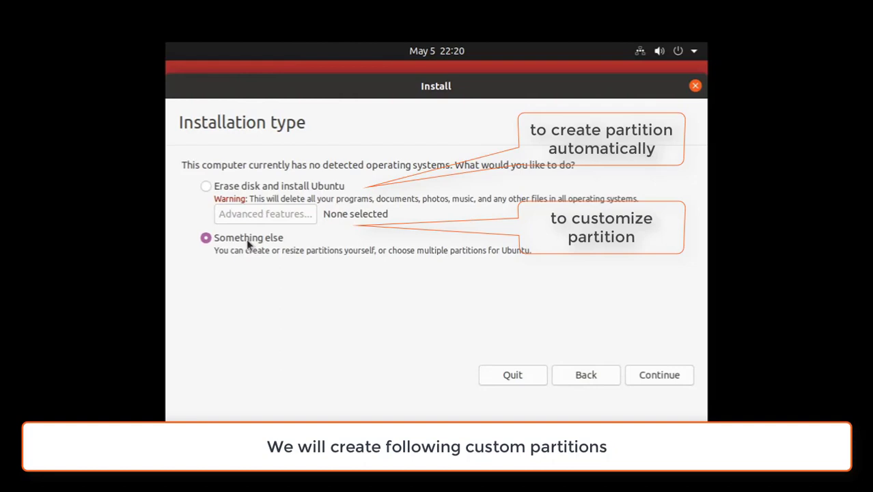
left_click(667, 376)
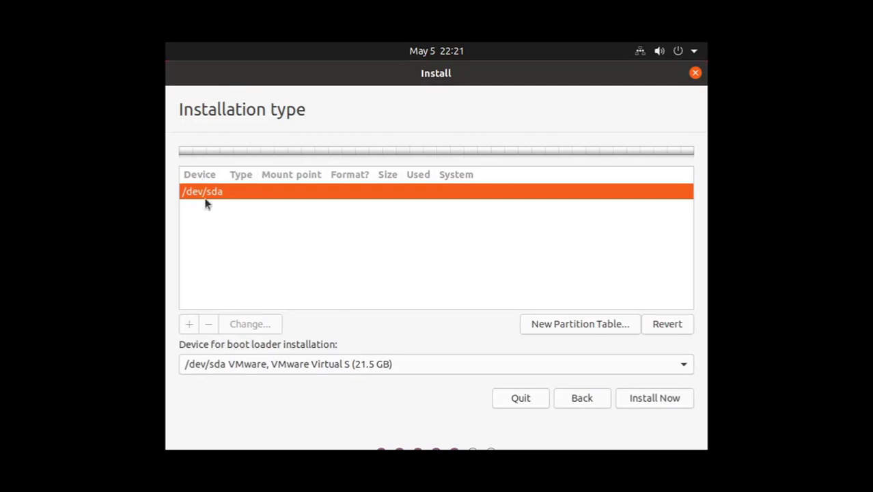
left_click(586, 325)
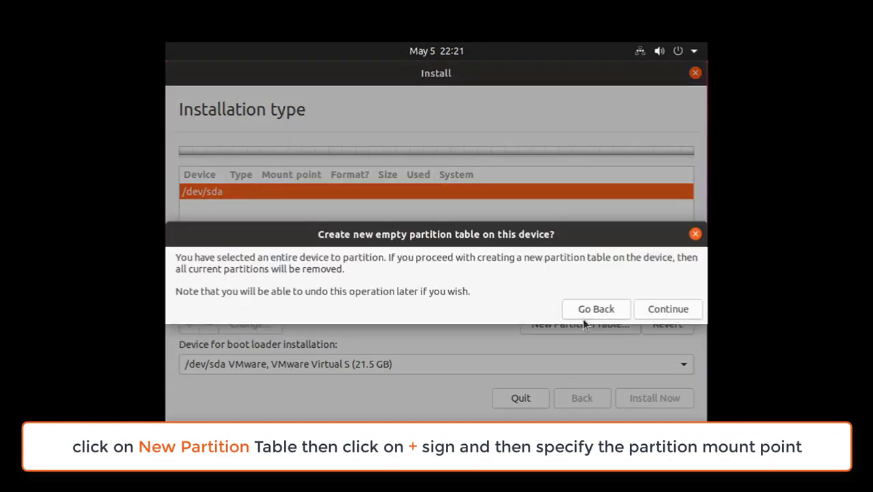
left_click(675, 308)
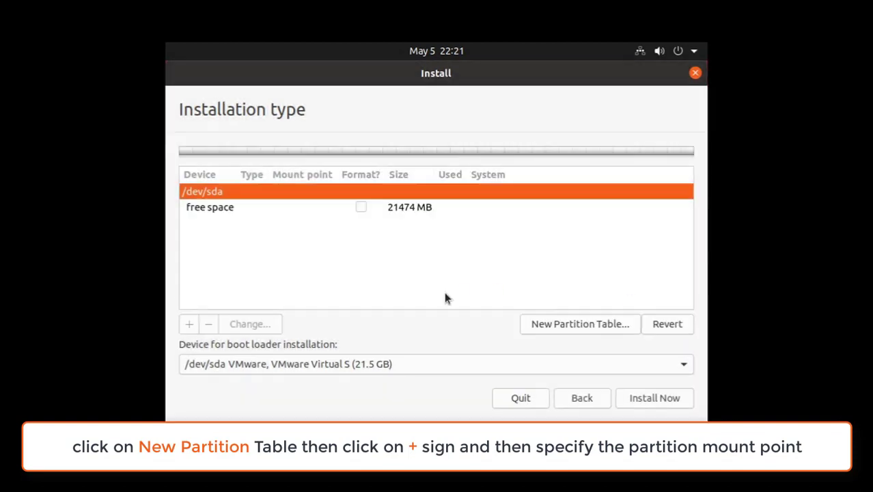
left_click(219, 208)
left_click(190, 324)
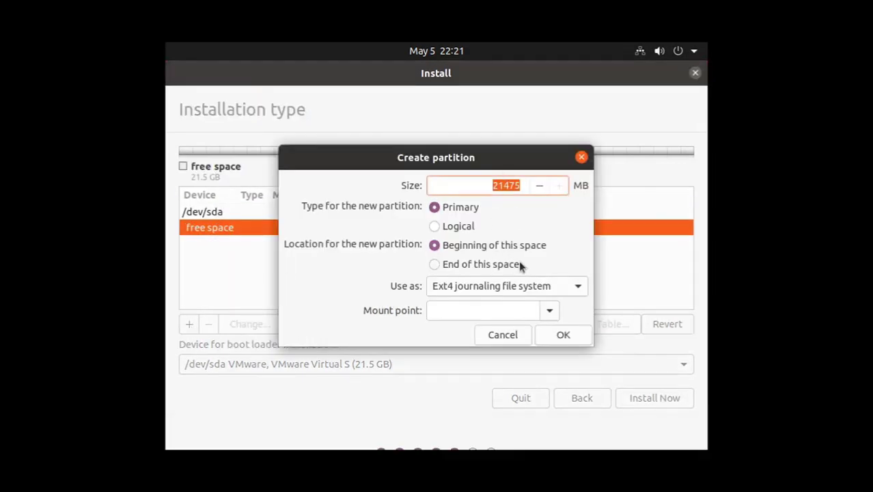
- Create an Ext4 partition mounted at / in the free space
left_click(579, 290)
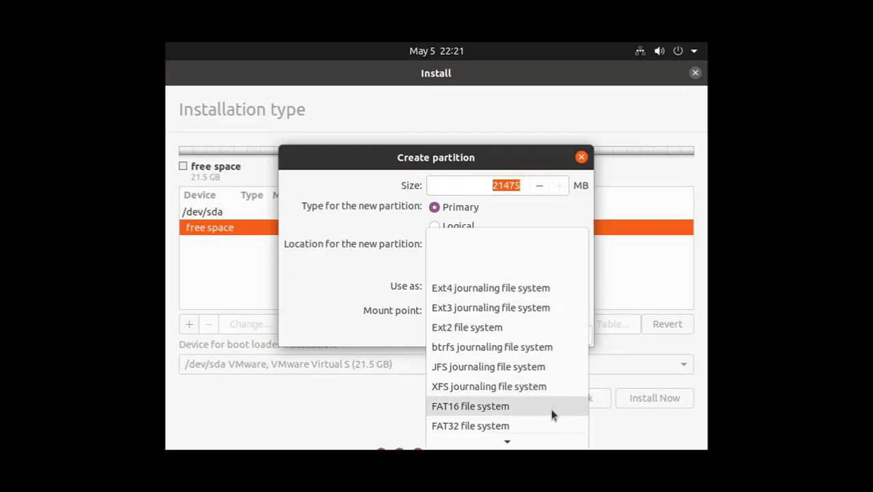
left_click(544, 292)
left_click(550, 311)
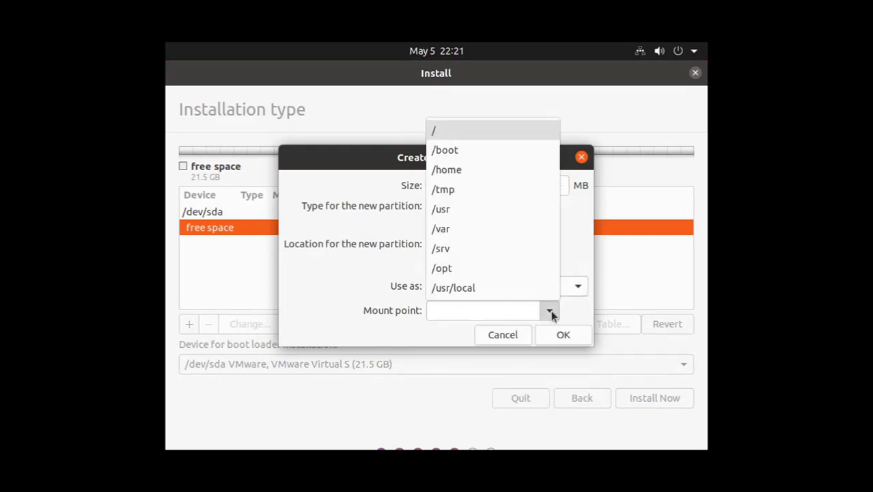
left_click(455, 135)
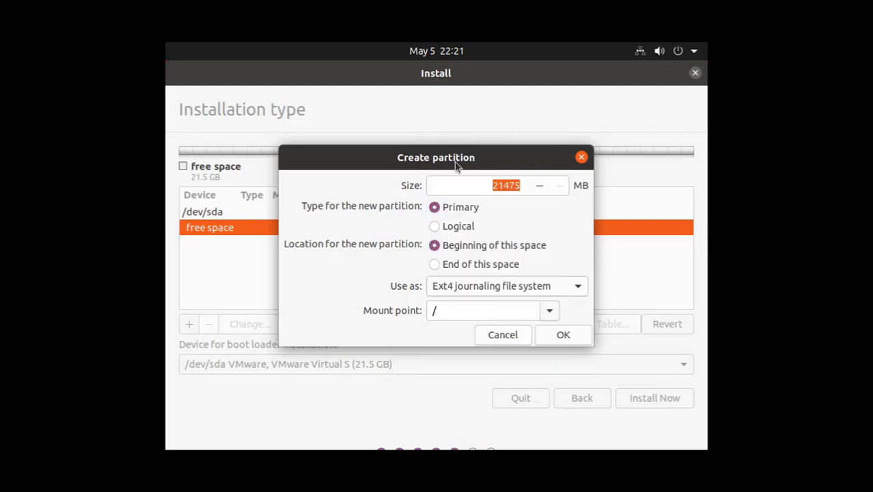
left_click(567, 335)
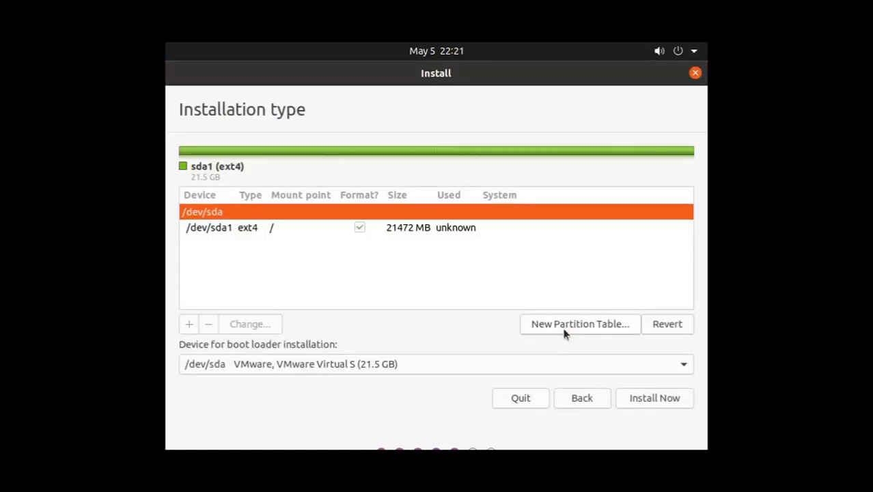
- Select /dev/sda1, choose Install Now, and confirm writing the changes to disk
left_click(441, 227)
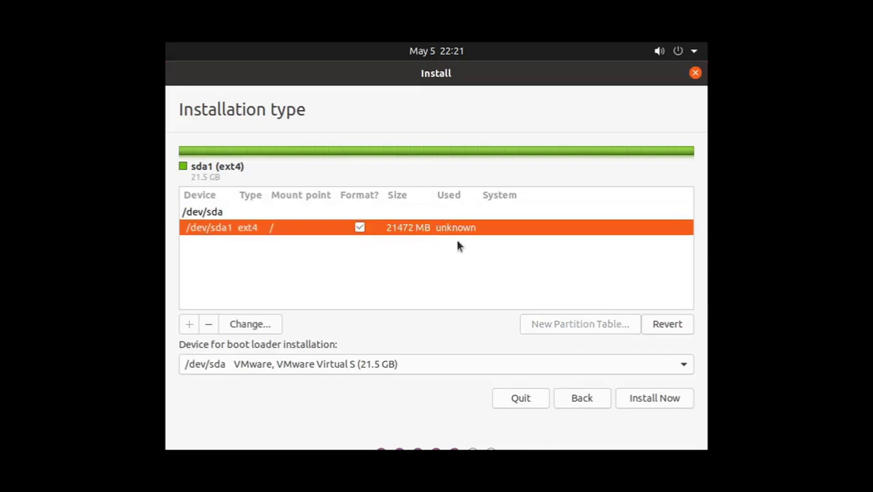
left_click(654, 398)
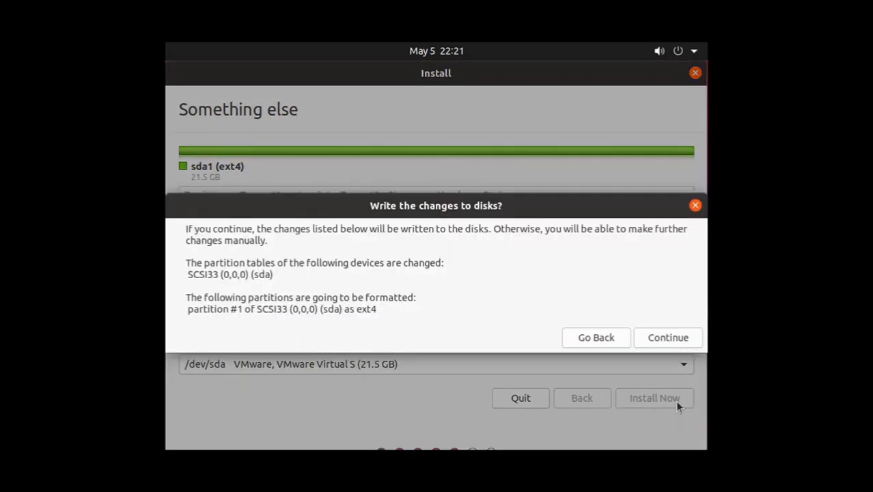
left_click(669, 337)
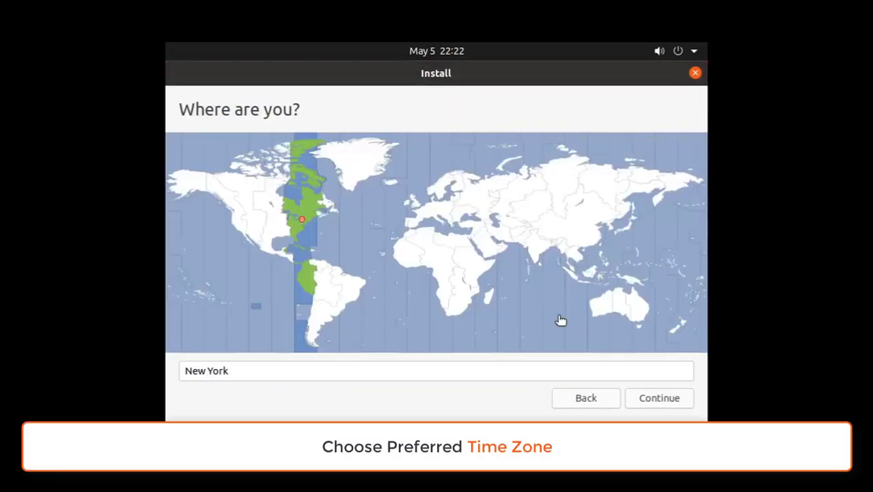
- Pick Algiers as the time zone on the map and continue
left_click(450, 237)
left_click(424, 238)
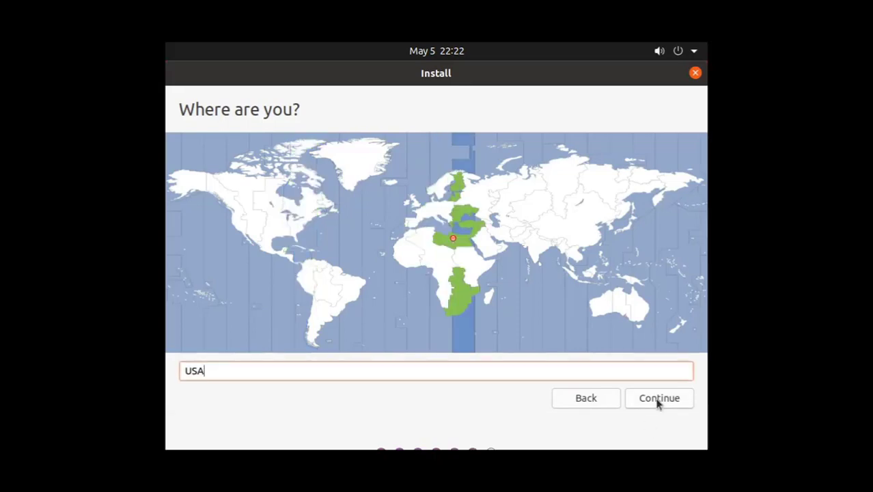
left_click(659, 399)
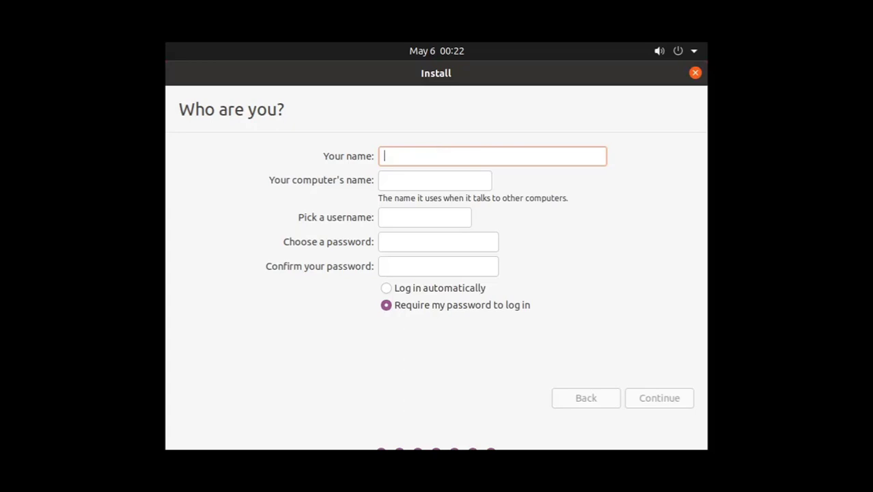
- Enter the account name and set the computer's name to eat-solutions
type("User")
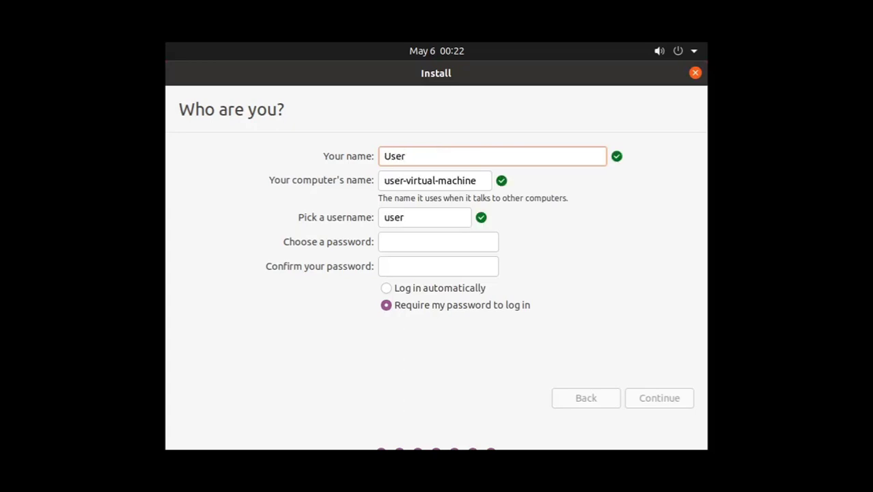
key("BackSpace")
key("BackSpace")
key("BackSpace")
key("BackSpace")
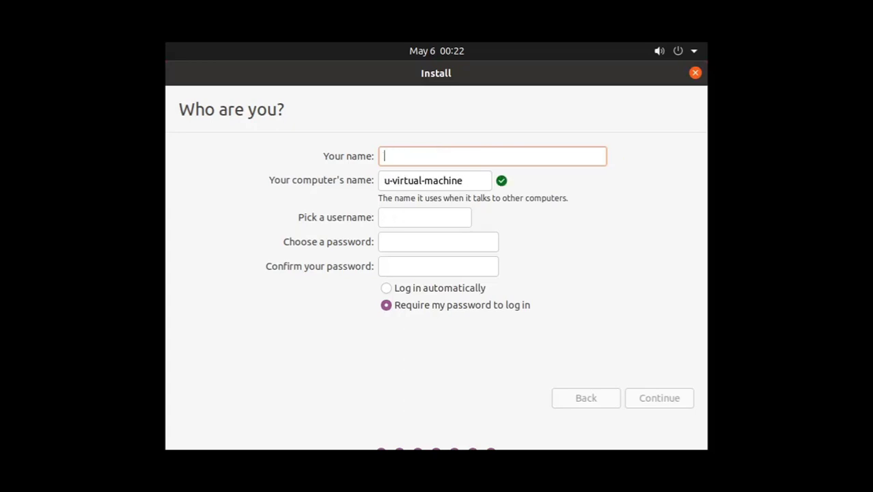
type("eat")
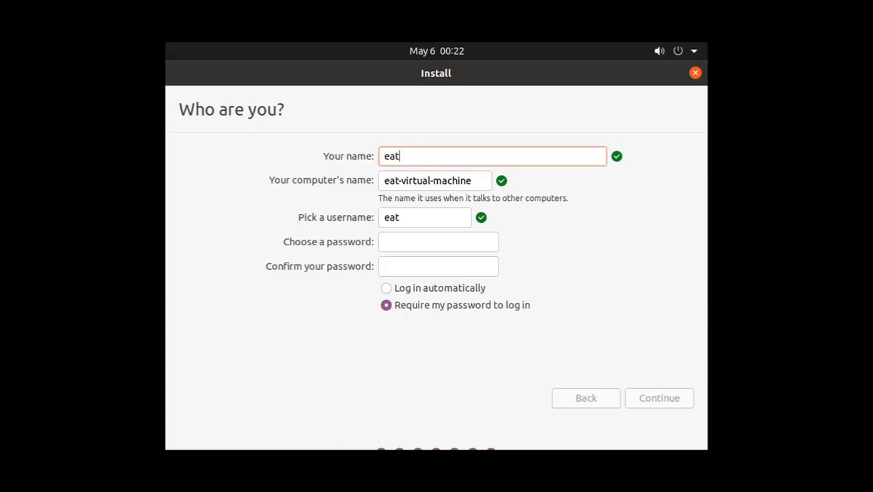
key("Tab")
key("Tab")
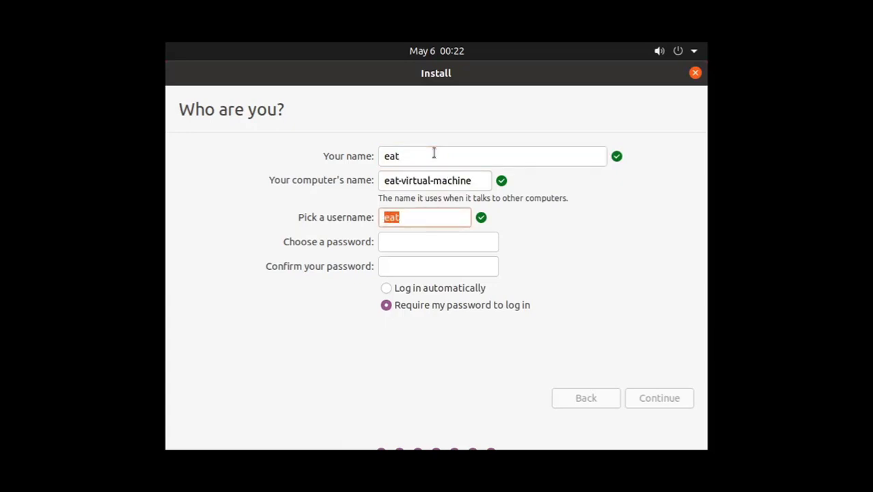
key("shift+Tab")
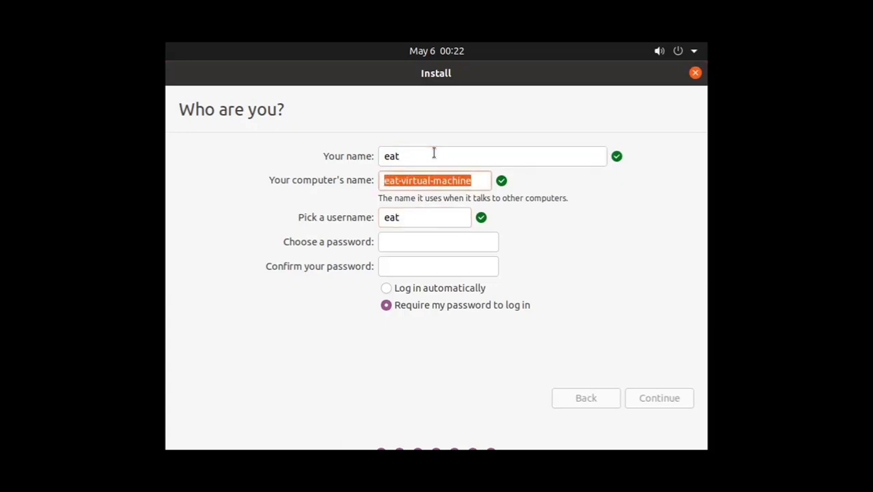
type("eat-")
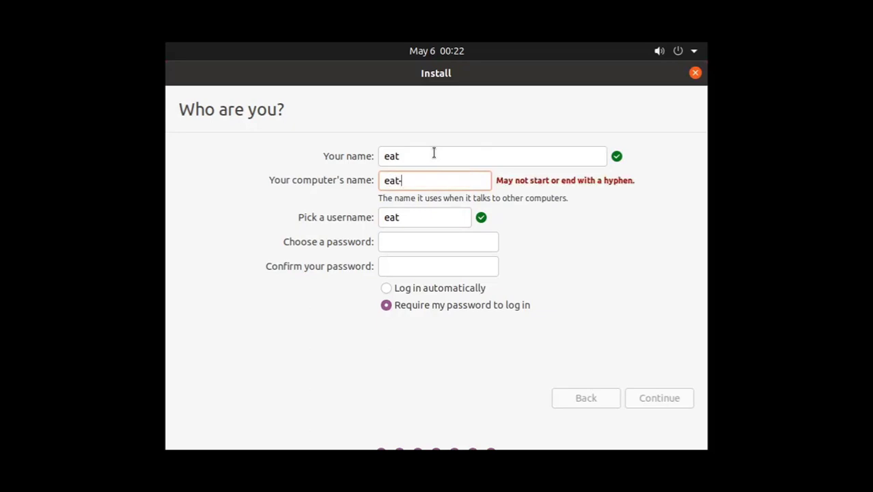
type("solutions")
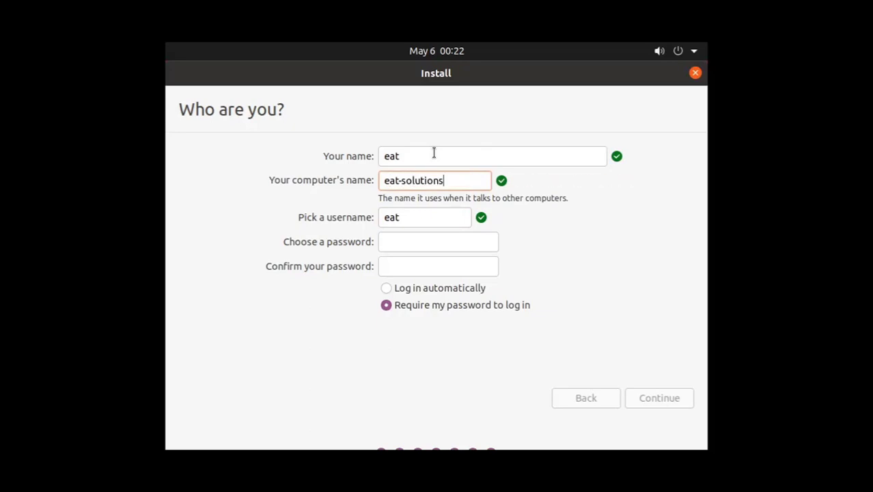
- Enter and confirm the account password, then submit the user details
key("Tab")
key("Tab")
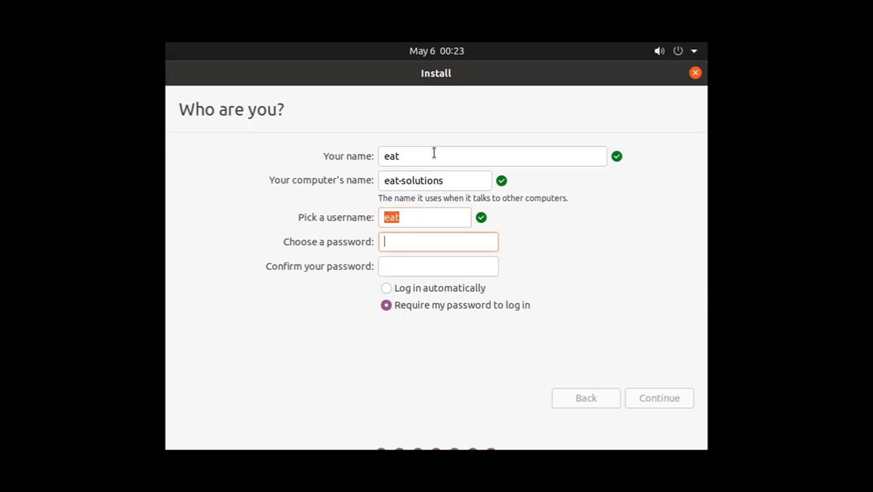
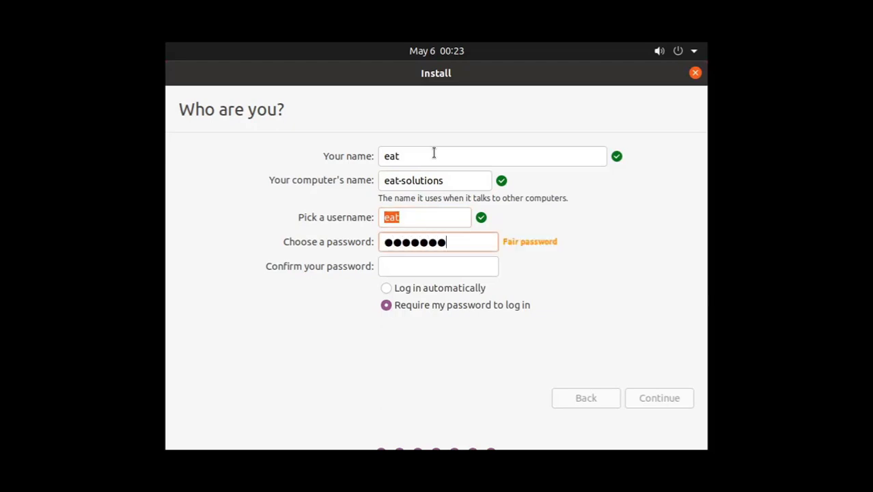
key("Tab")
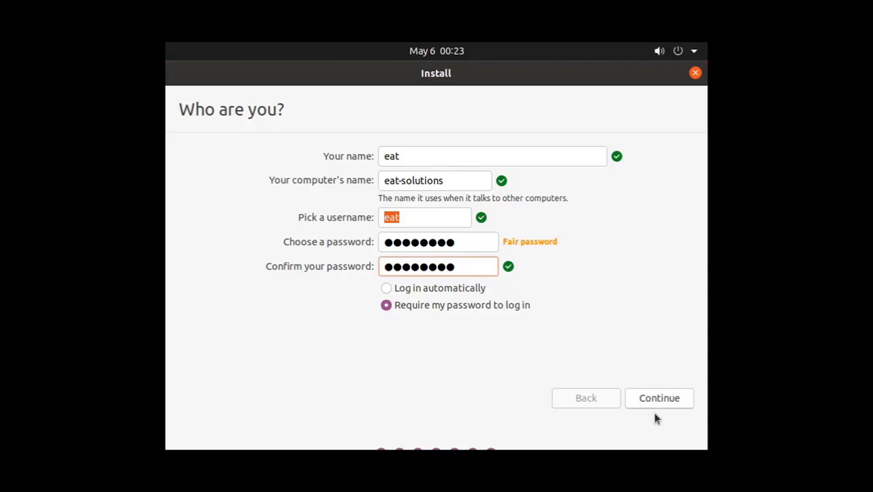
left_click(675, 402)
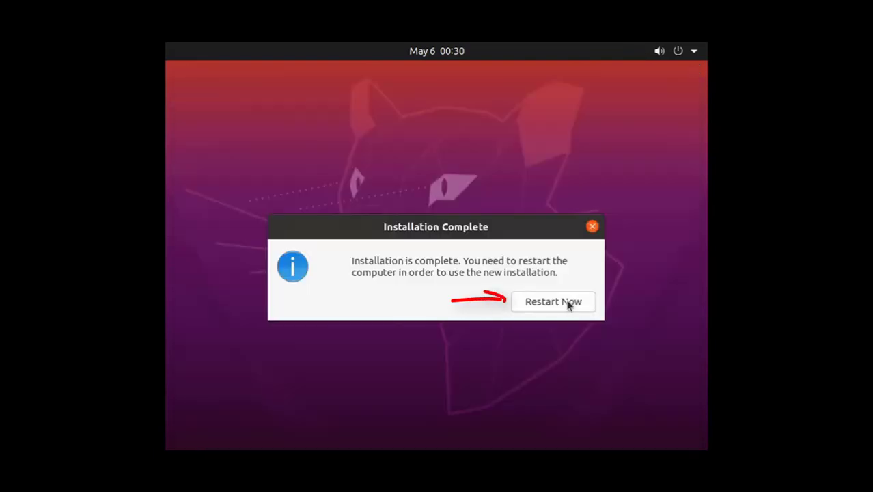
- Restart the machine once the installation completes
left_click(567, 302)
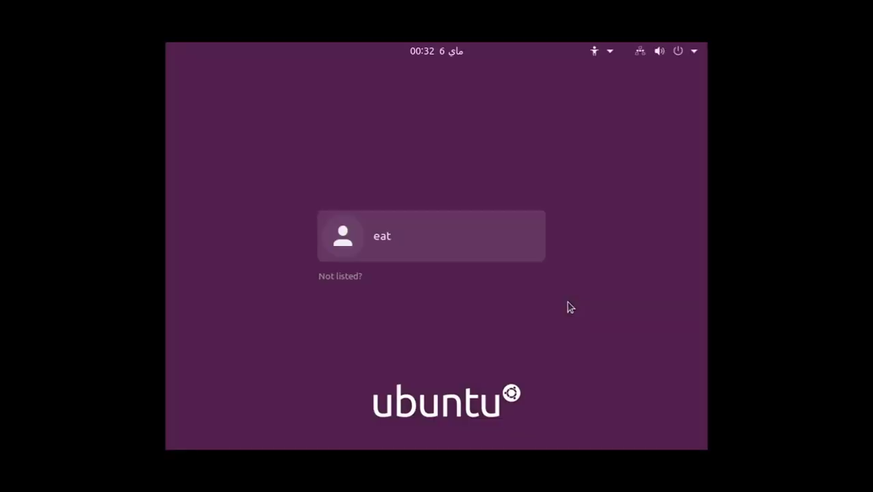
- Log in to the new account with its password
left_click(445, 239)
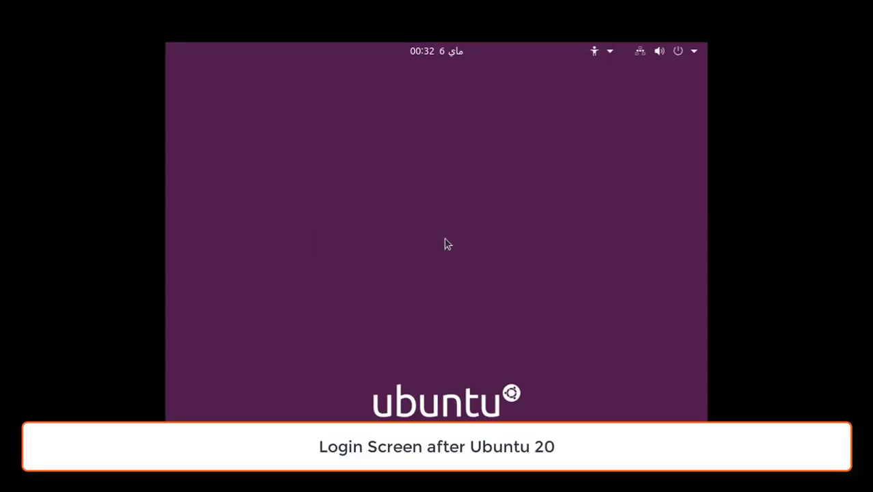
type("********")
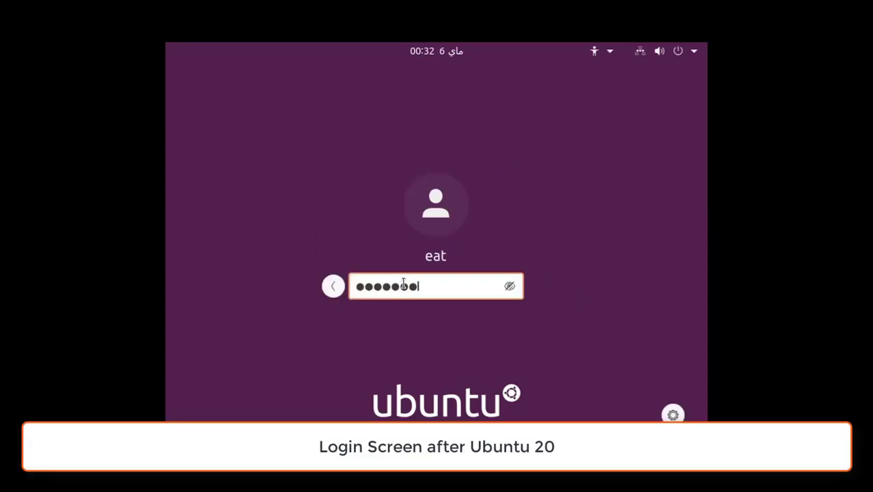
type("*")
key("Return")
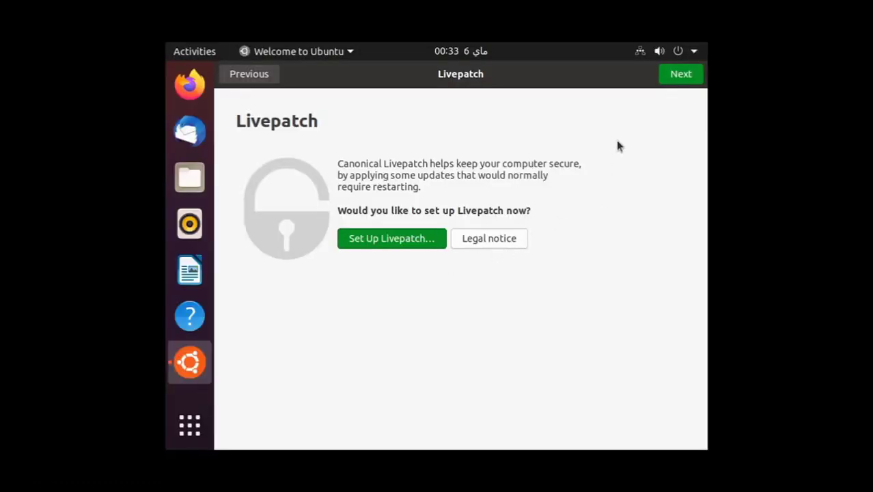
- Skip through the Livepatch, Help improve Ubuntu and Privacy welcome pages and finish
left_click(689, 75)
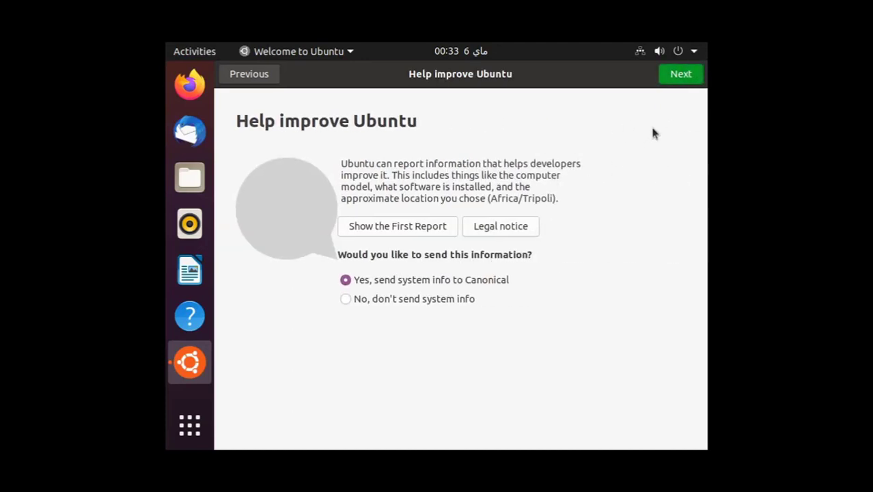
left_click(687, 74)
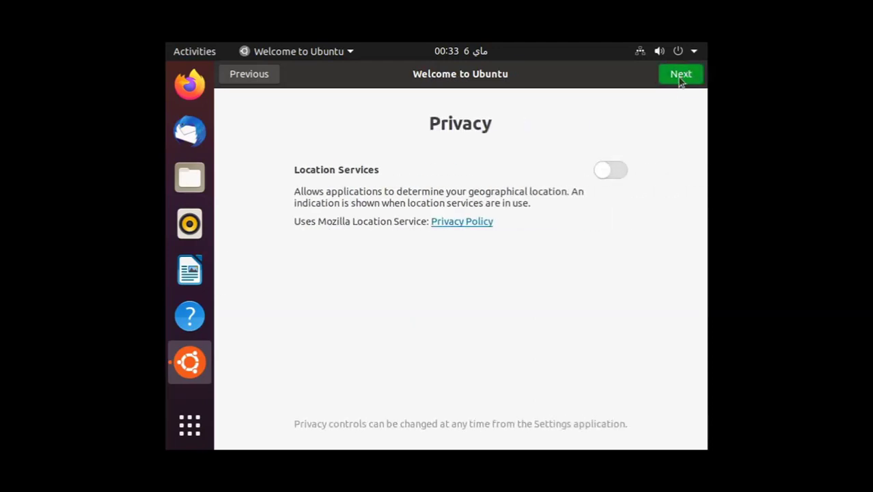
left_click(689, 80)
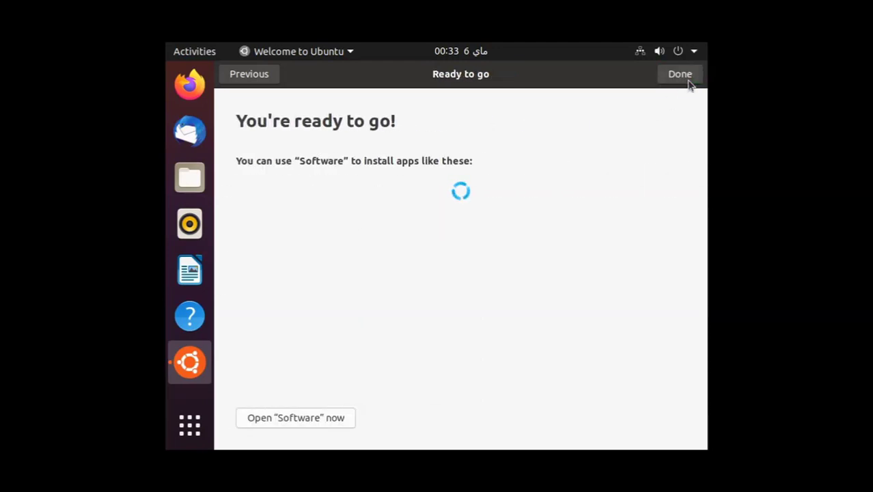
left_click(681, 75)
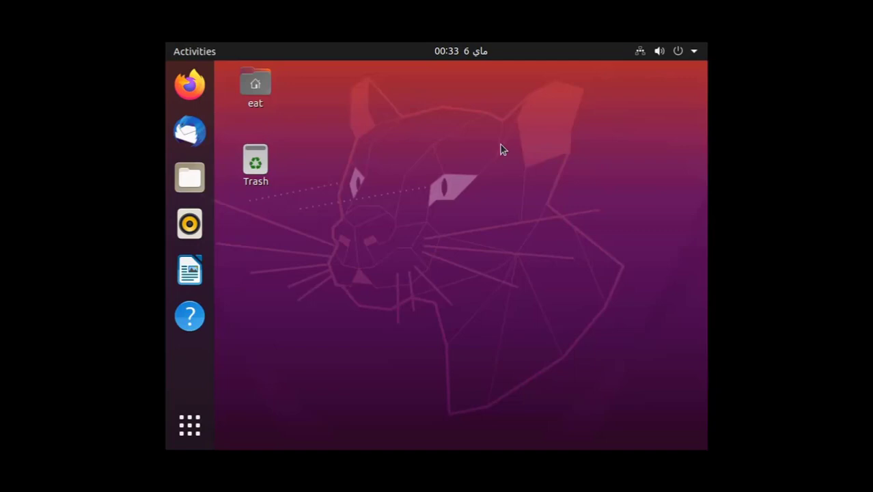
- Open a terminal from the desktop and run lsb_release -a
right_click(460, 167)
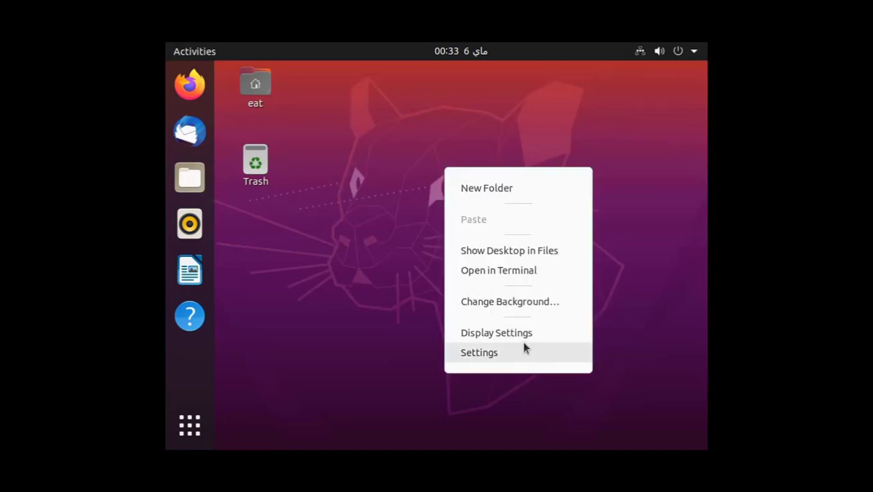
left_click(557, 267)
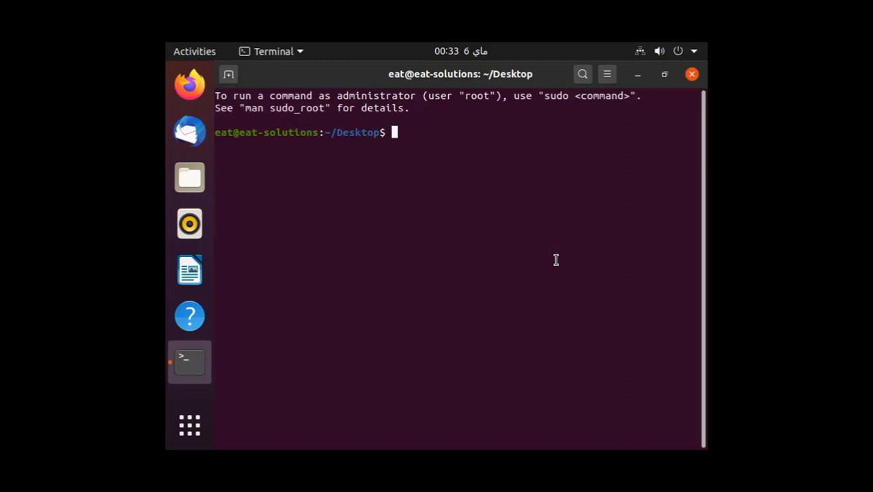
type("k")
type("sb_release ")
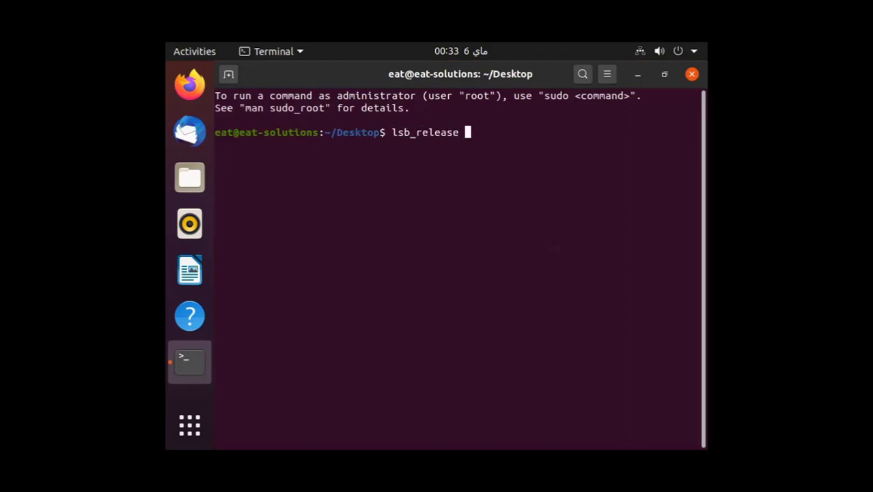
type("-a")
key("Return")
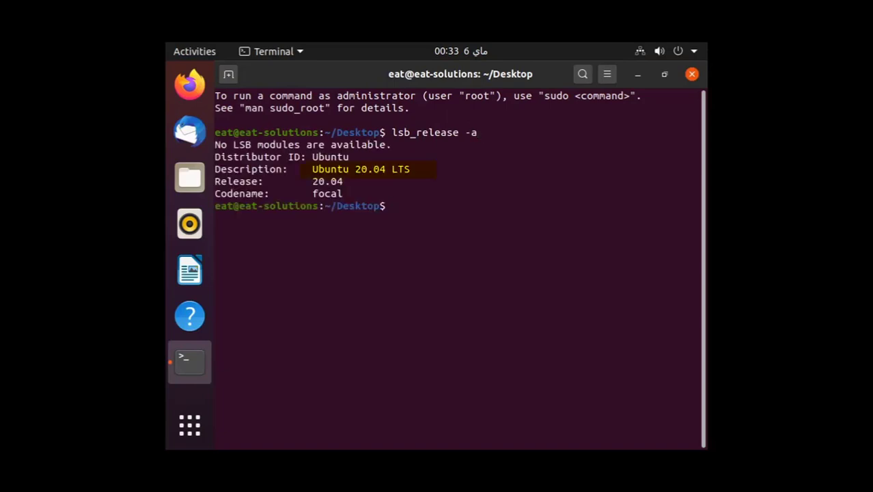